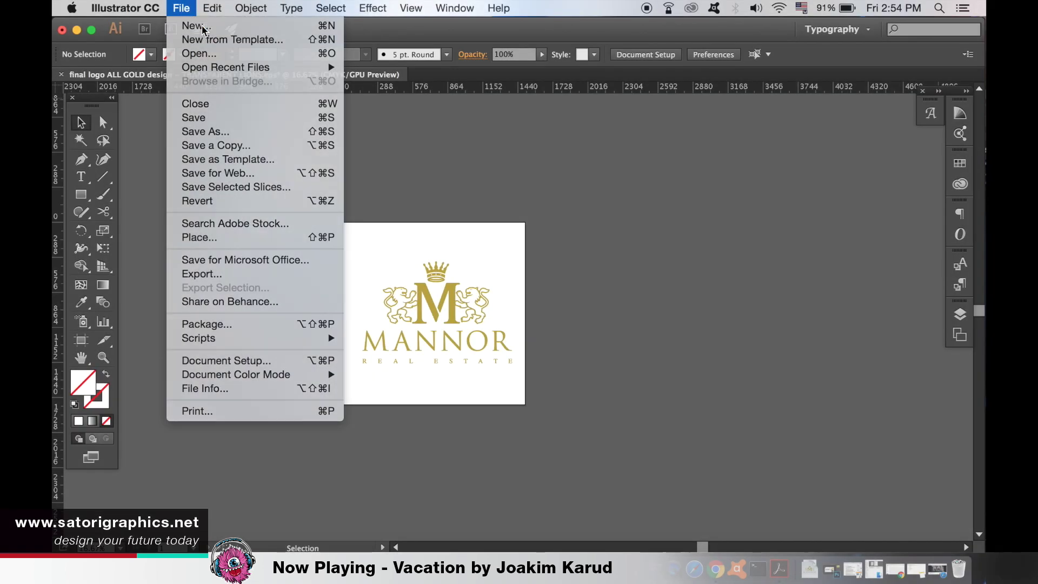
- Enter 0 in the Smart Guides Snapping Tolerance field and confirm the preferences
click(185, 23)
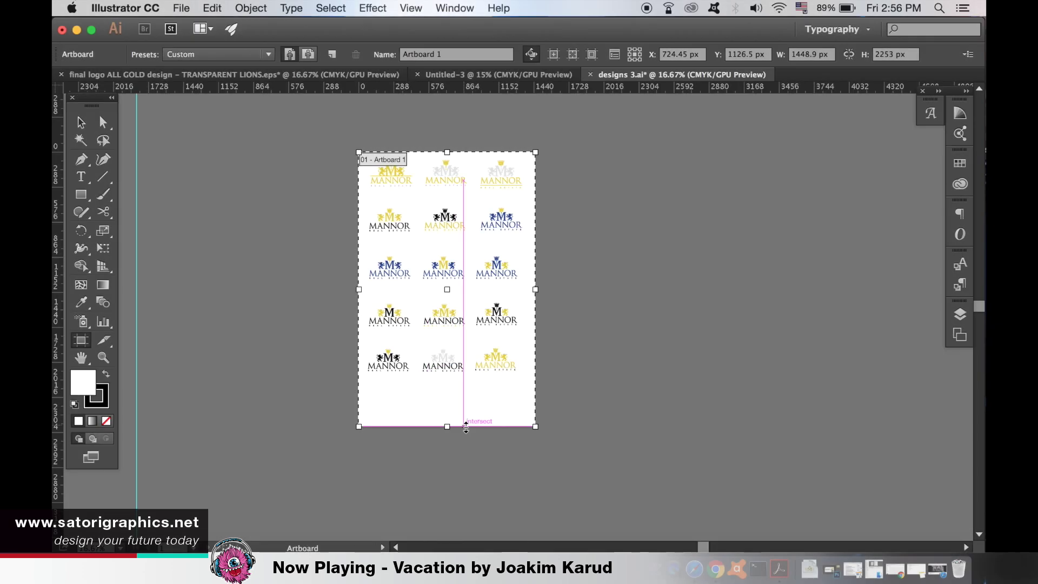
drag(447, 427, 464, 506)
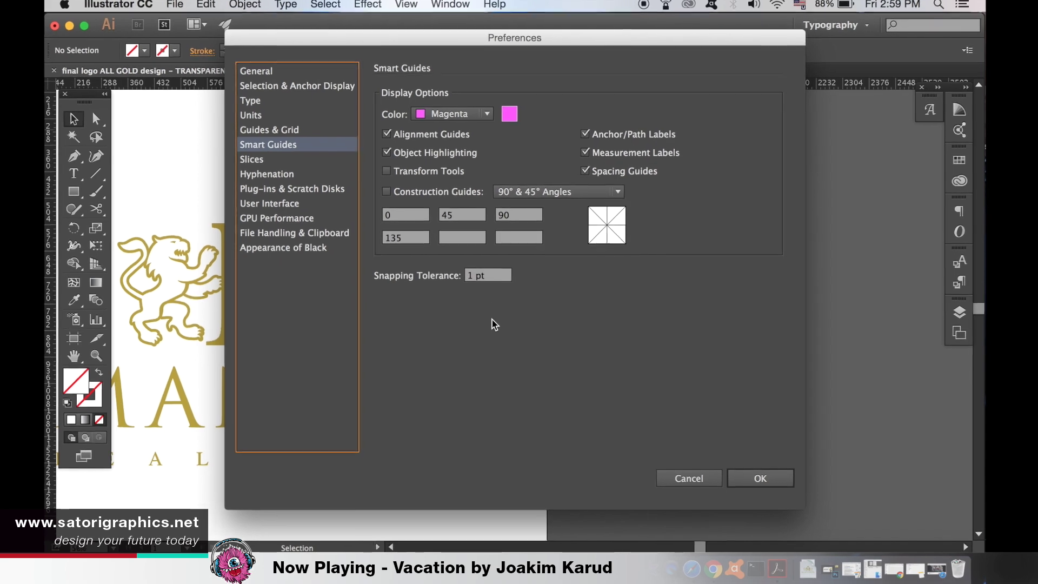
triple_click(484, 272)
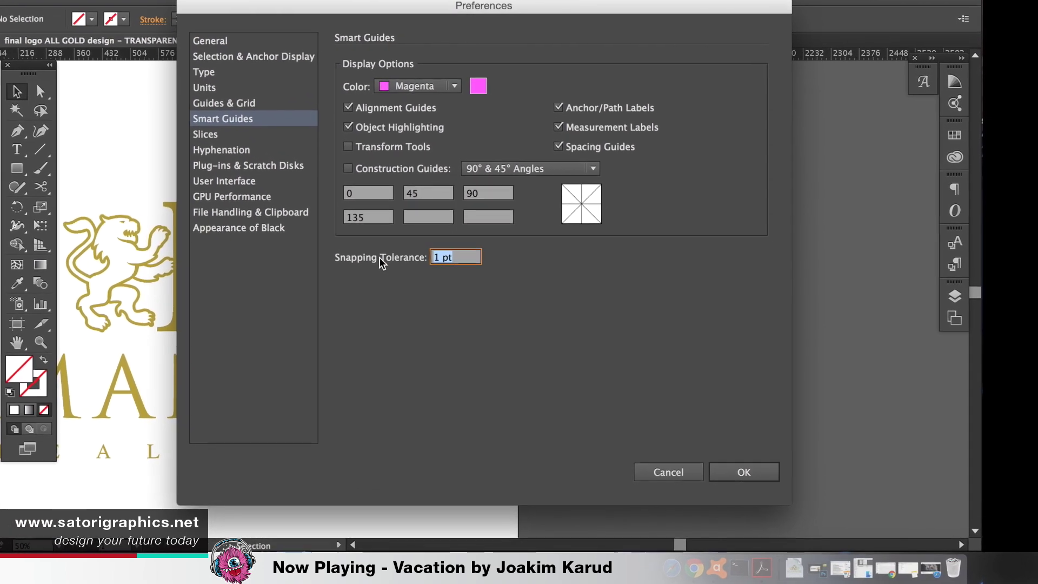
text(0)
click(752, 474)
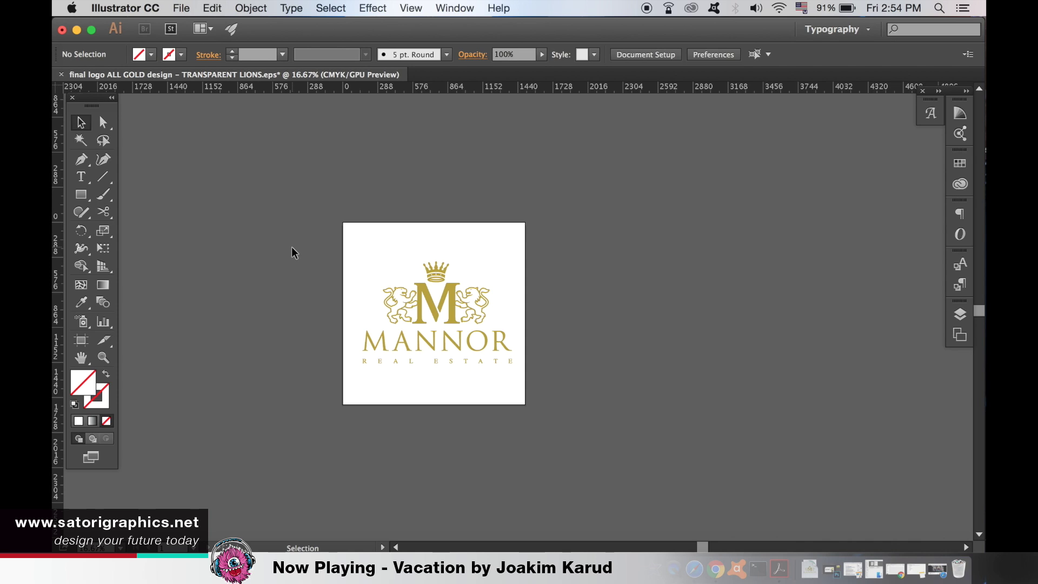
- Create a new 1500 × 3750 px CMYK document at 300 ppi with one artboard
click(189, 5)
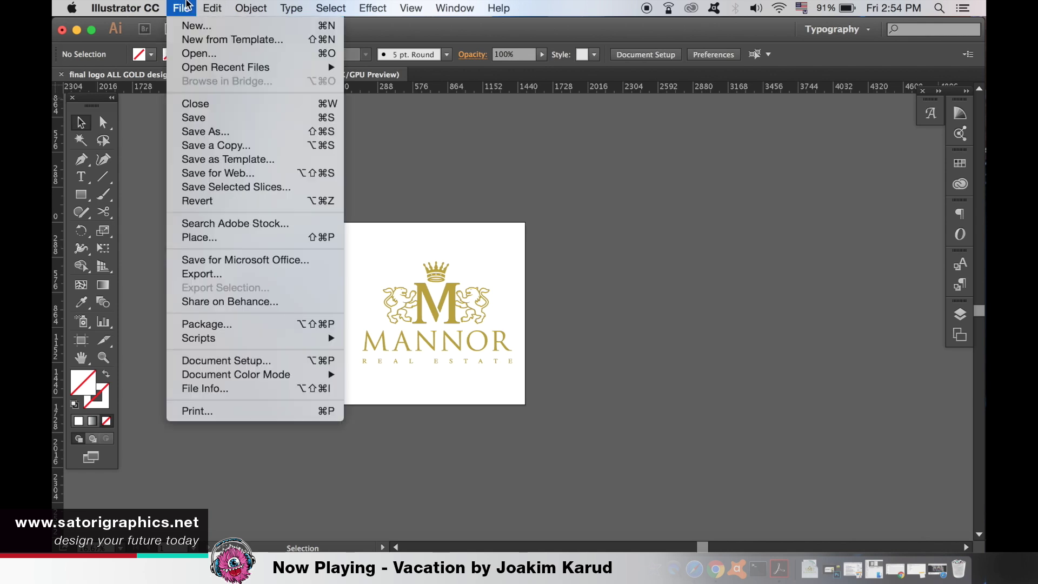
click(203, 27)
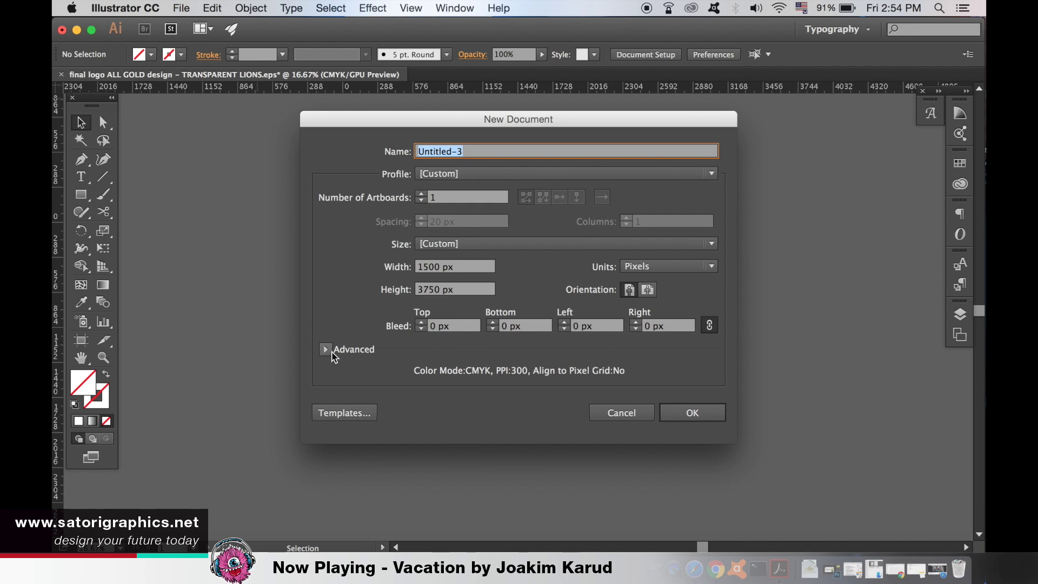
click(327, 350)
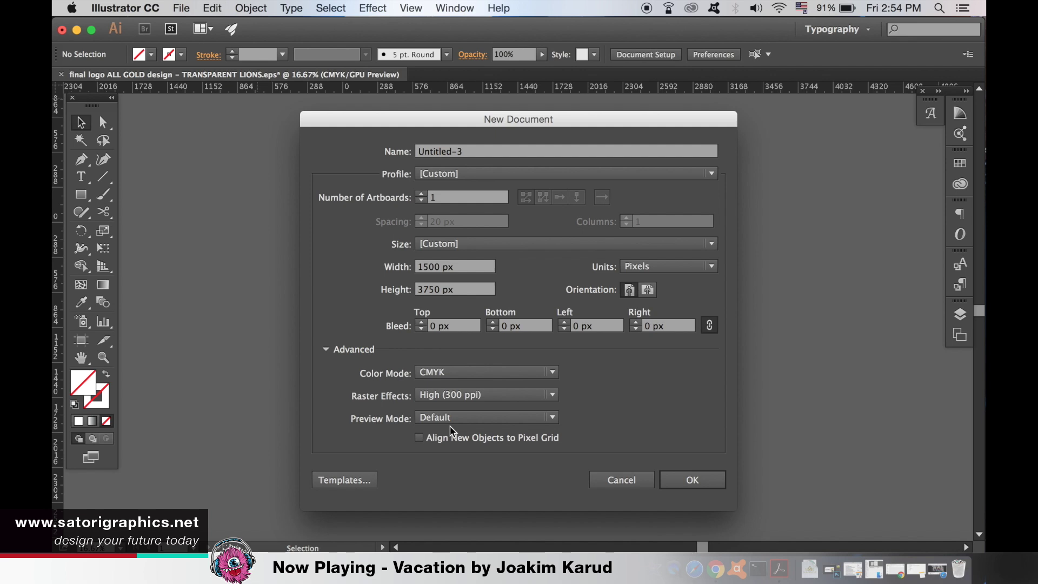
click(683, 486)
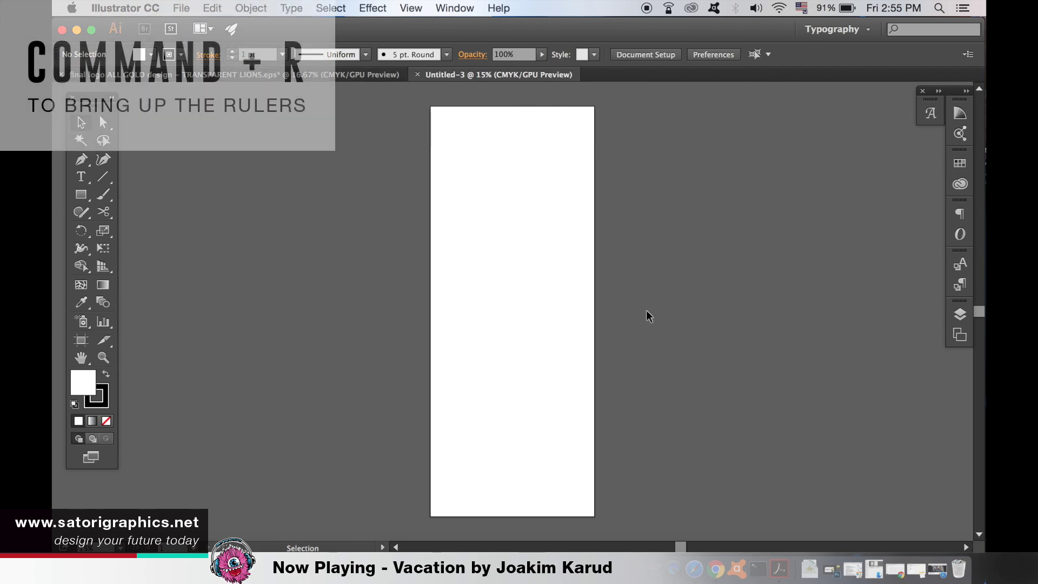
- Show rulers on the new canvas and bring up the New Document dialog again
key(super+r)
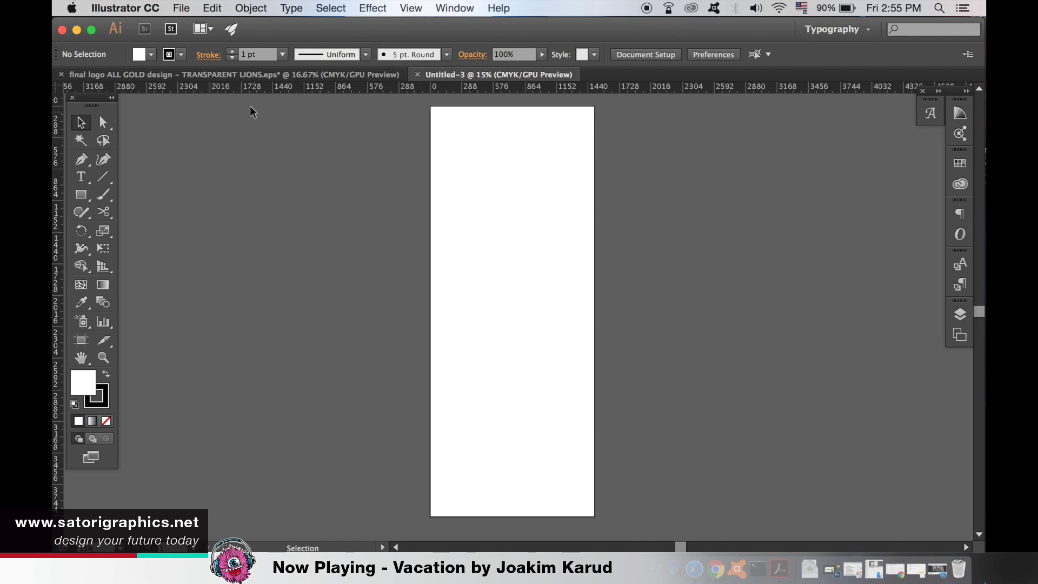
click(182, 7)
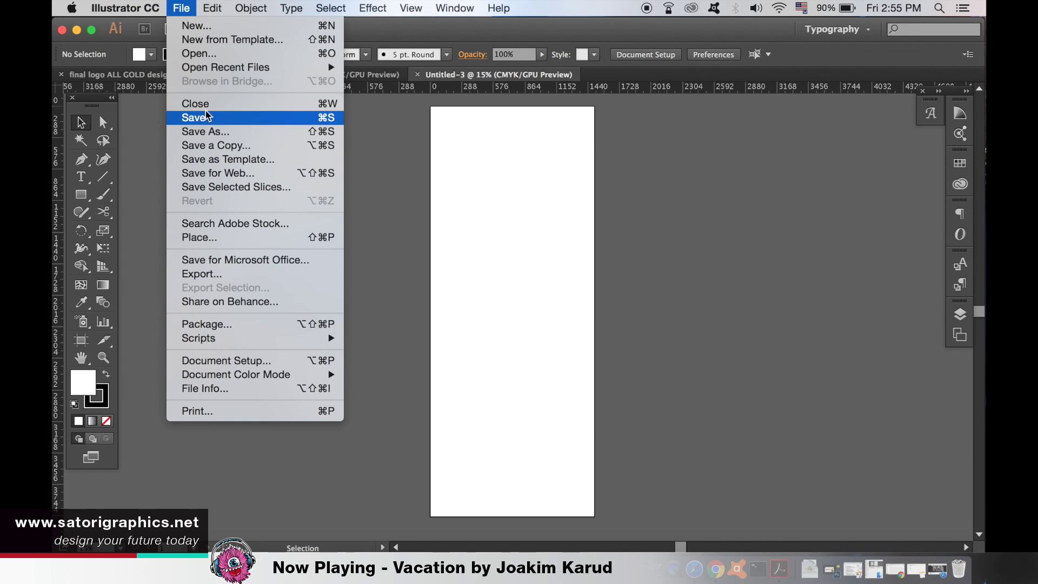
click(203, 27)
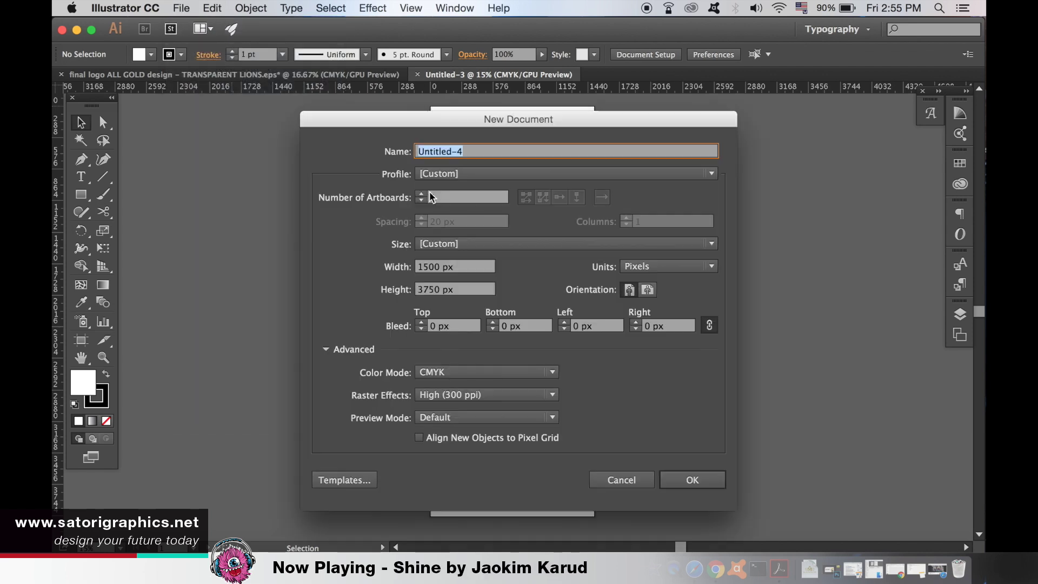
- Create a document with Height 1500 px and five artboards arranged in a single row
click(461, 287)
text(1)
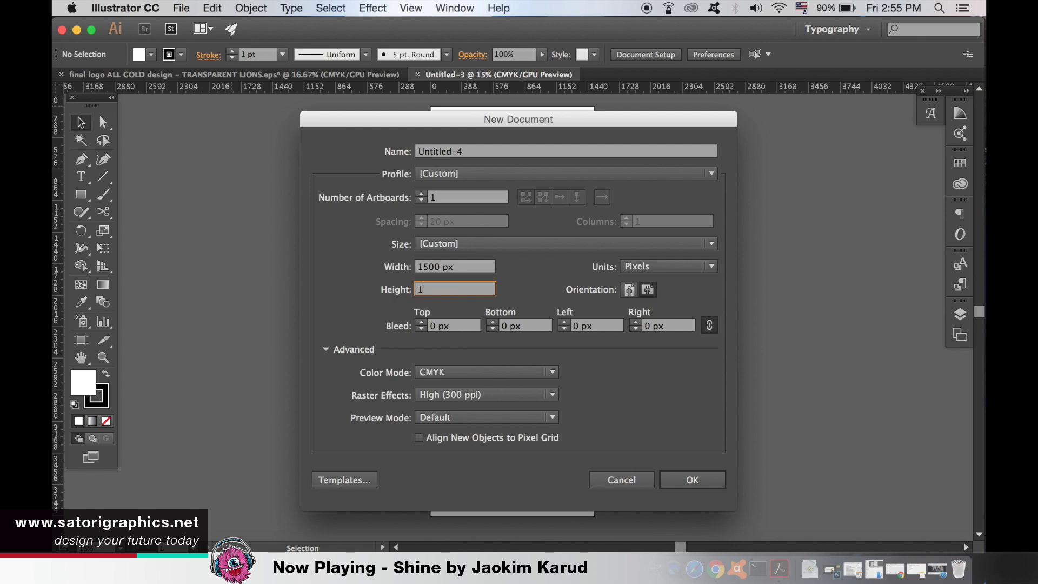
text(500)
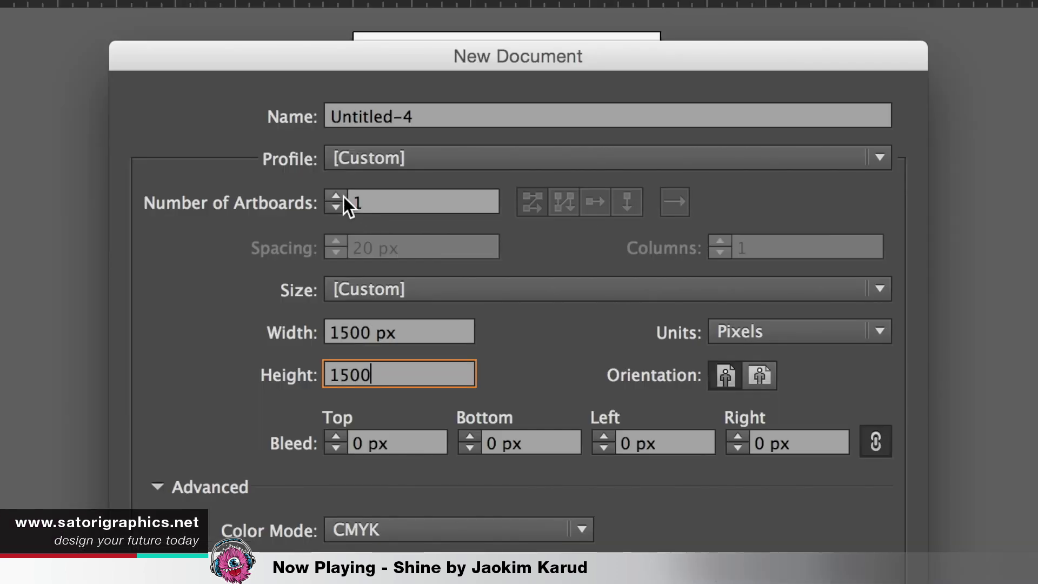
click(425, 193)
text(2)
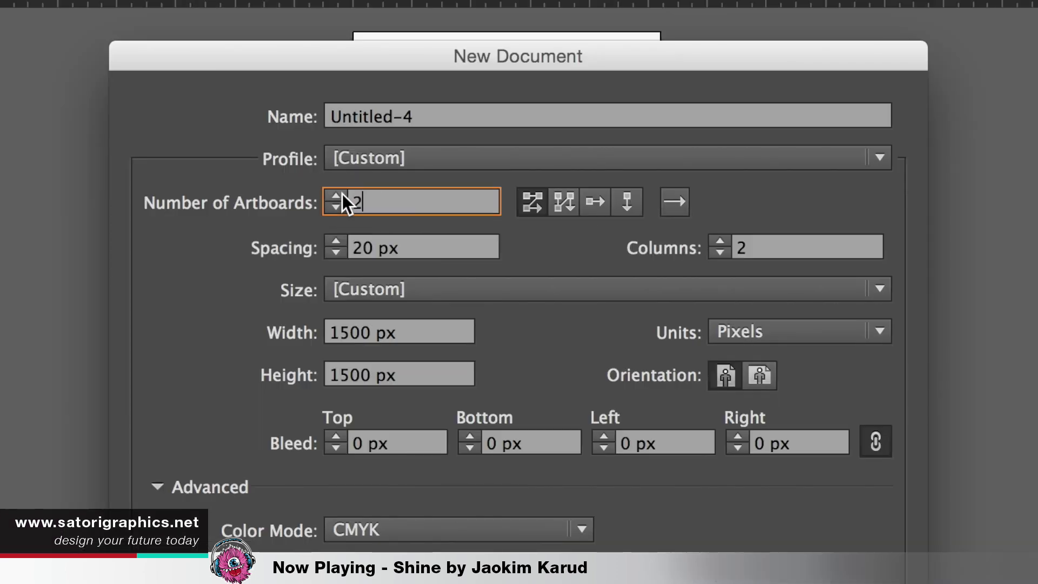
click(342, 194)
click(341, 194)
click(339, 194)
click(595, 203)
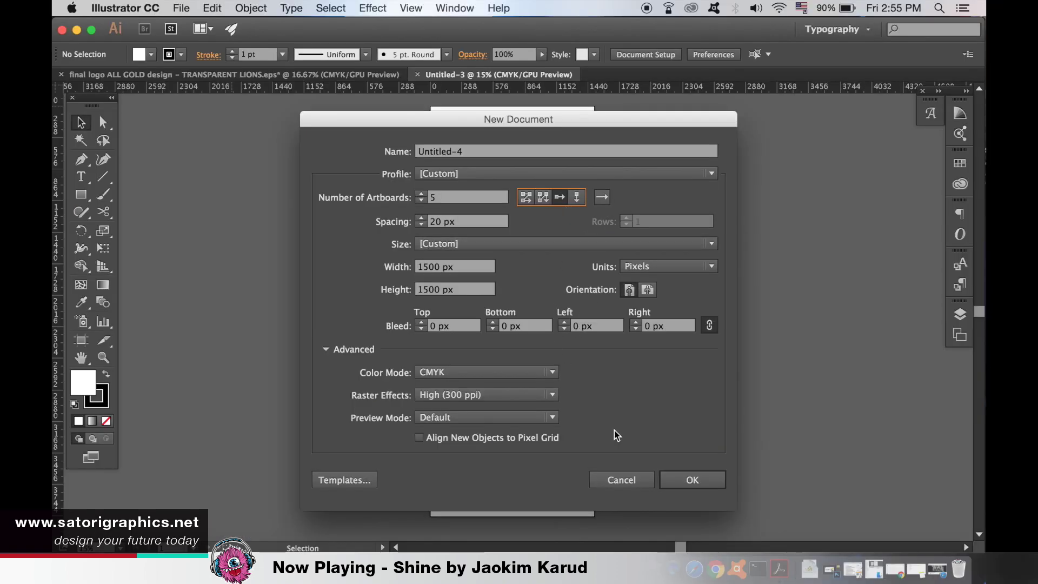
click(683, 478)
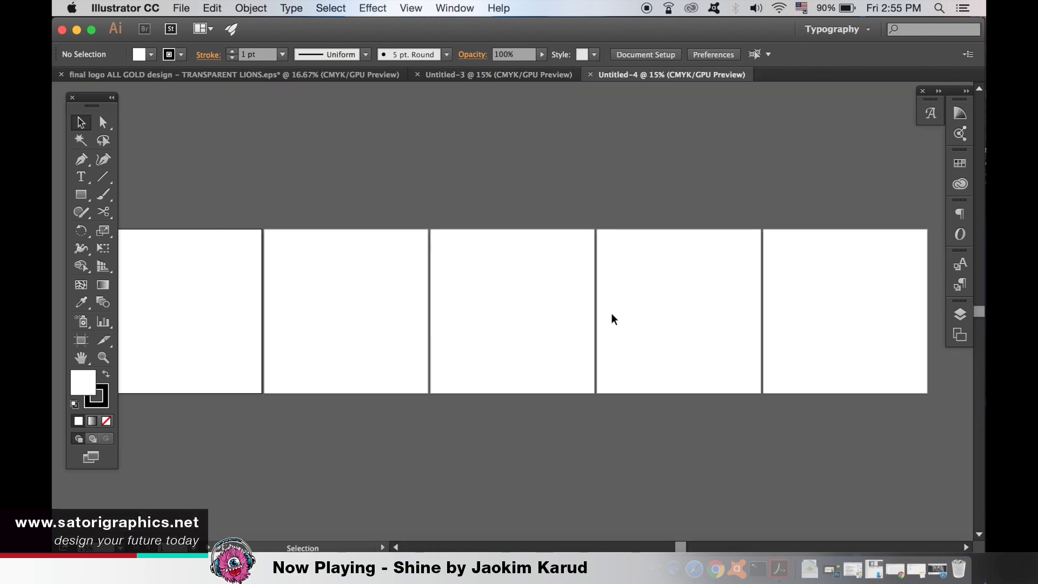
- Zoom out to view all five artboards, then close the Untitled-4 document
key(super+minus)
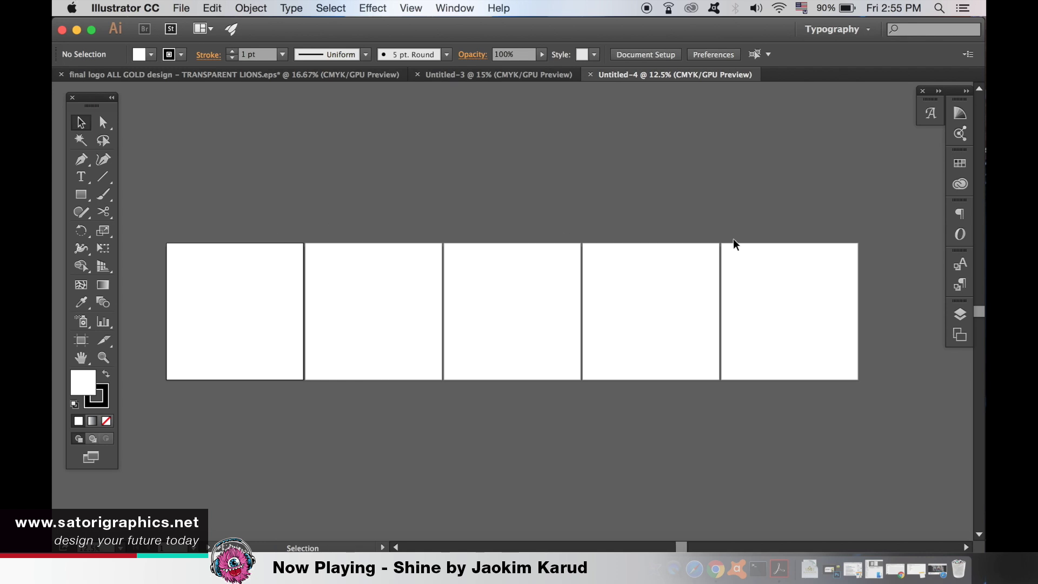
click(592, 75)
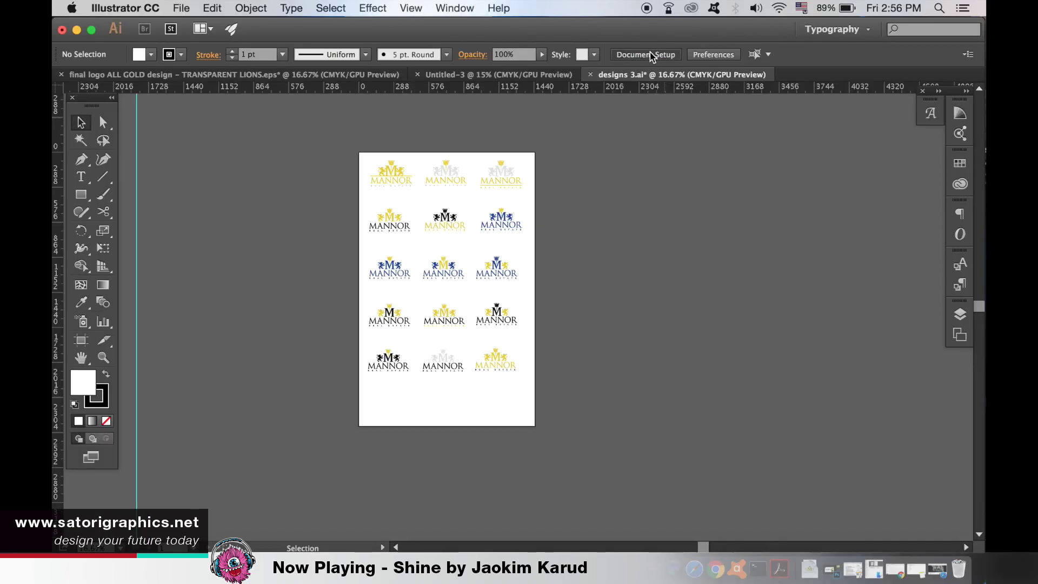
- Drag the designs 3 artboard's bottom edge down to 3315 px tall, then exit artboard editing
click(532, 181)
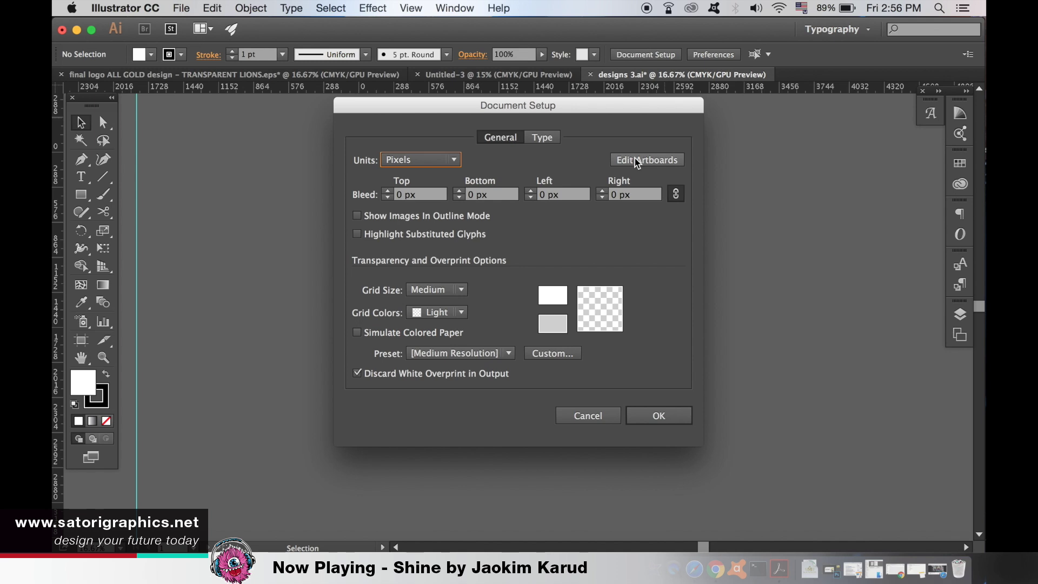
click(492, 268)
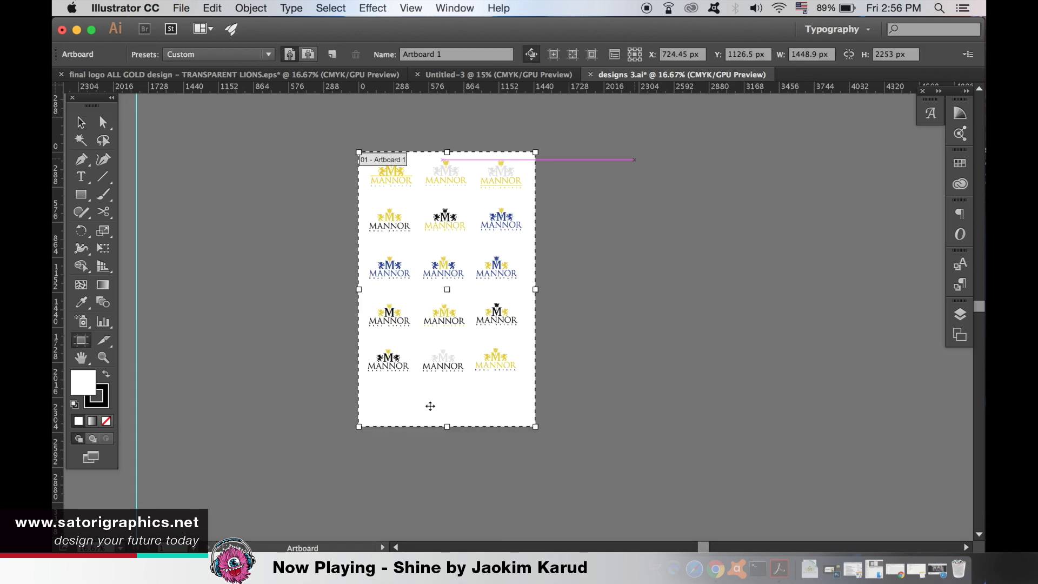
drag(466, 427, 462, 506)
click(534, 304)
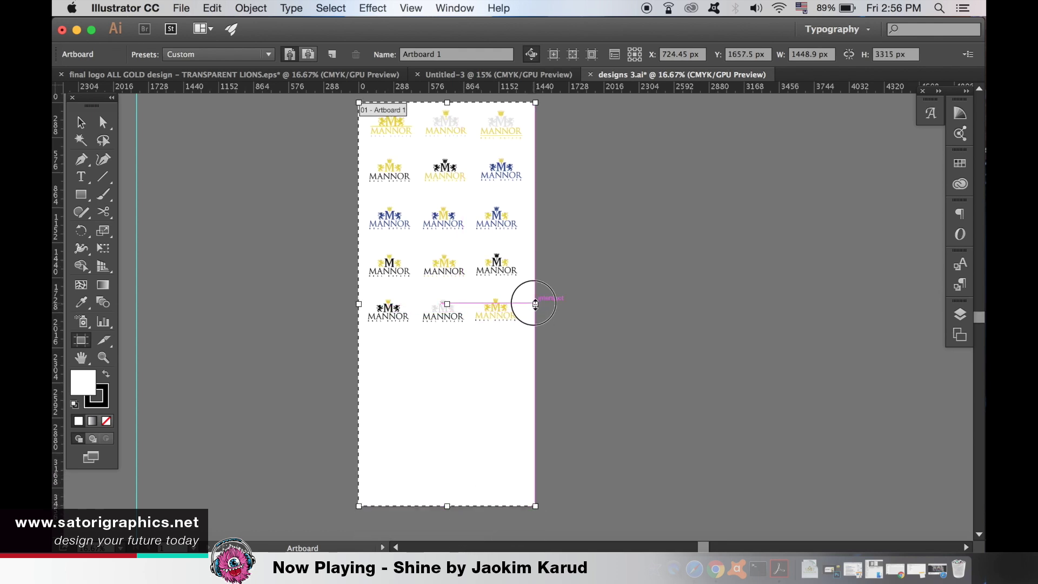
mouse_move(534, 303)
mouse_down()
mouse_move(519, 304)
mouse_move(535, 304)
mouse_up()
click(80, 127)
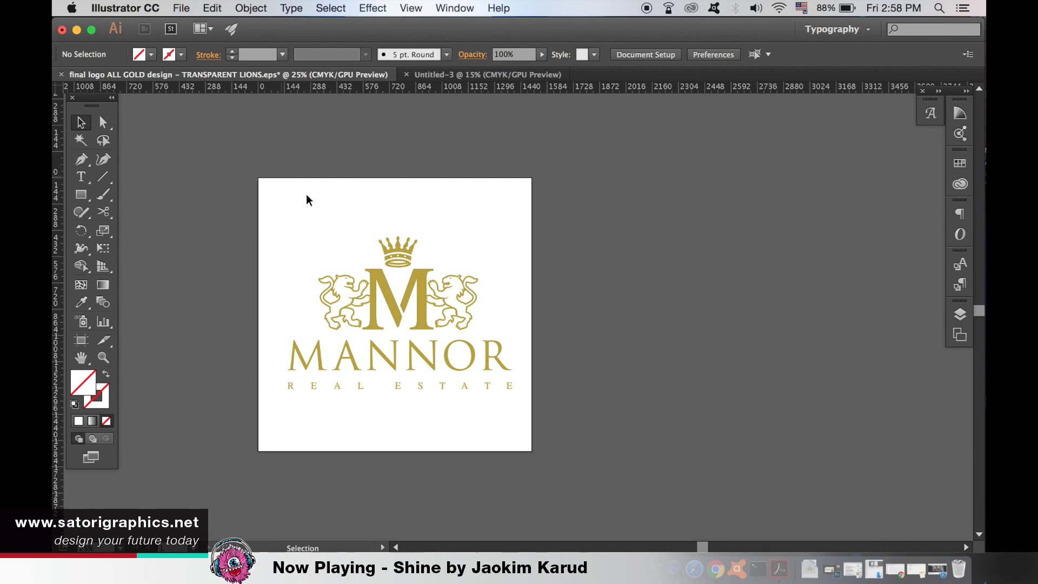
- Place a Pen anchor on the smart-guide intersection beside the crown, then undo it
click(81, 159)
click(418, 210)
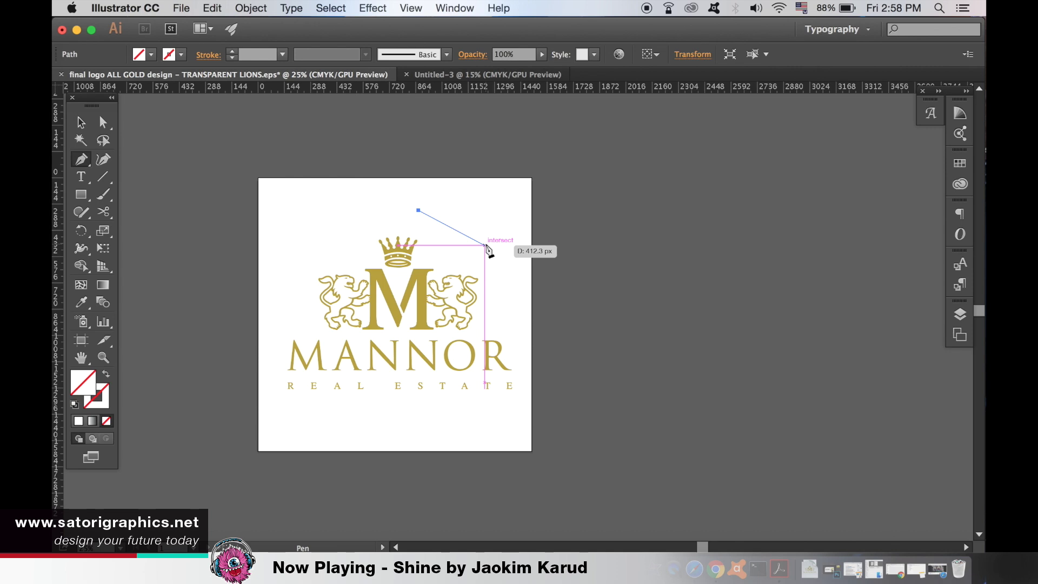
key(super+equal)
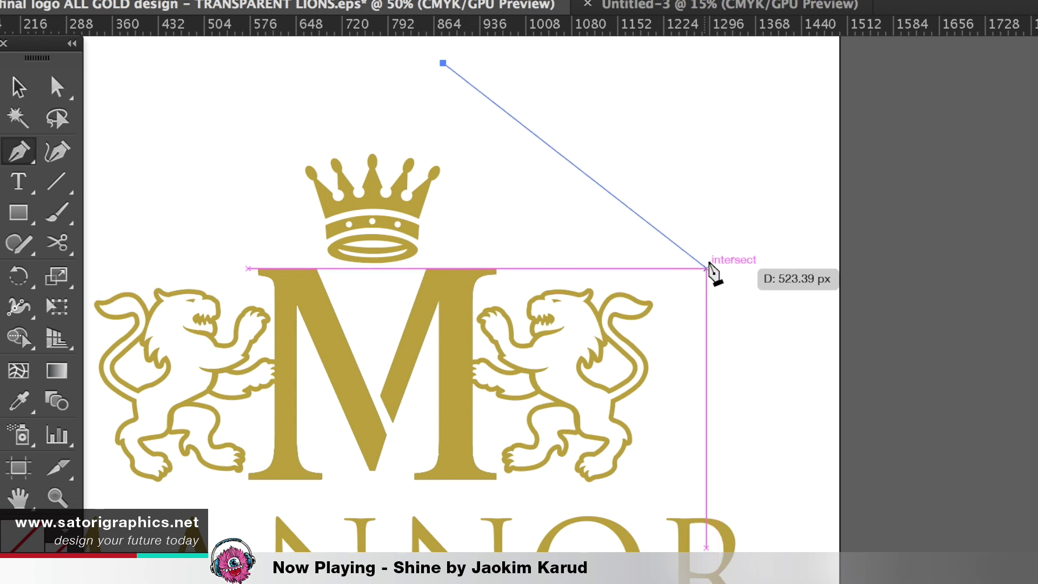
click(708, 267)
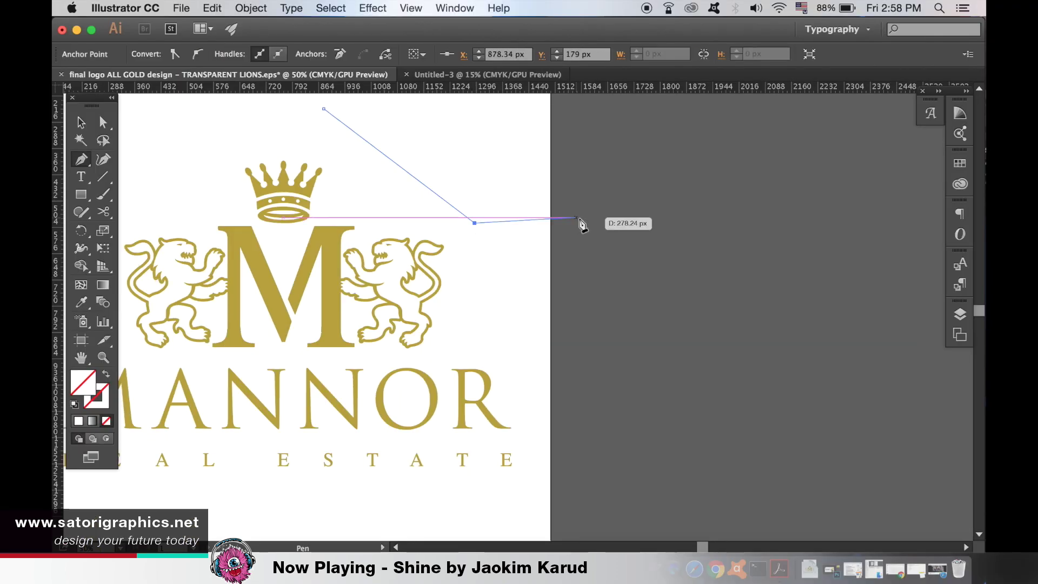
key(super+z)
key(super+z)
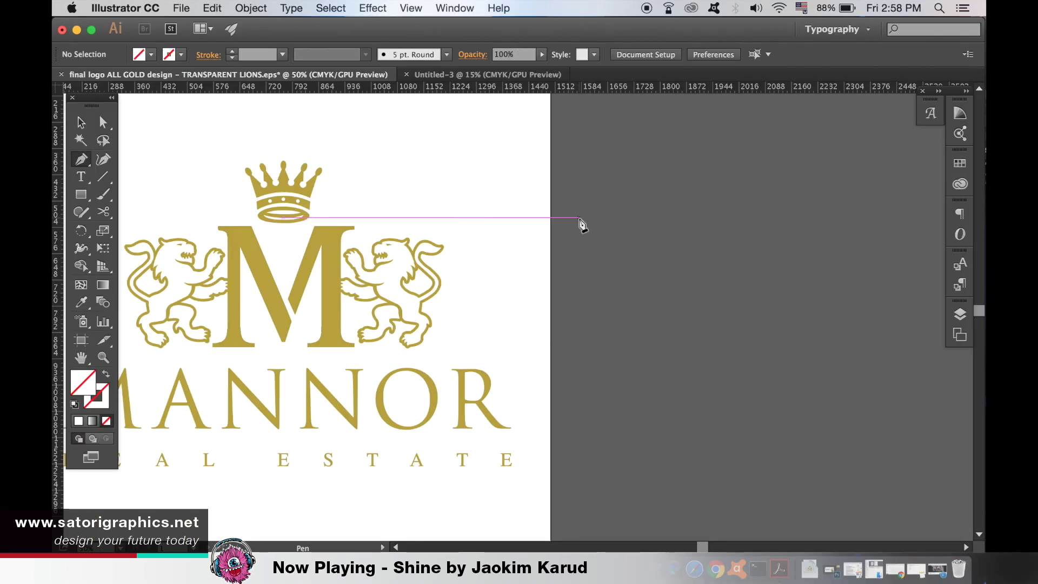
- Deselect, then lower the Smart Guides snapping tolerance from 10 pt to 1 pt
click(74, 126)
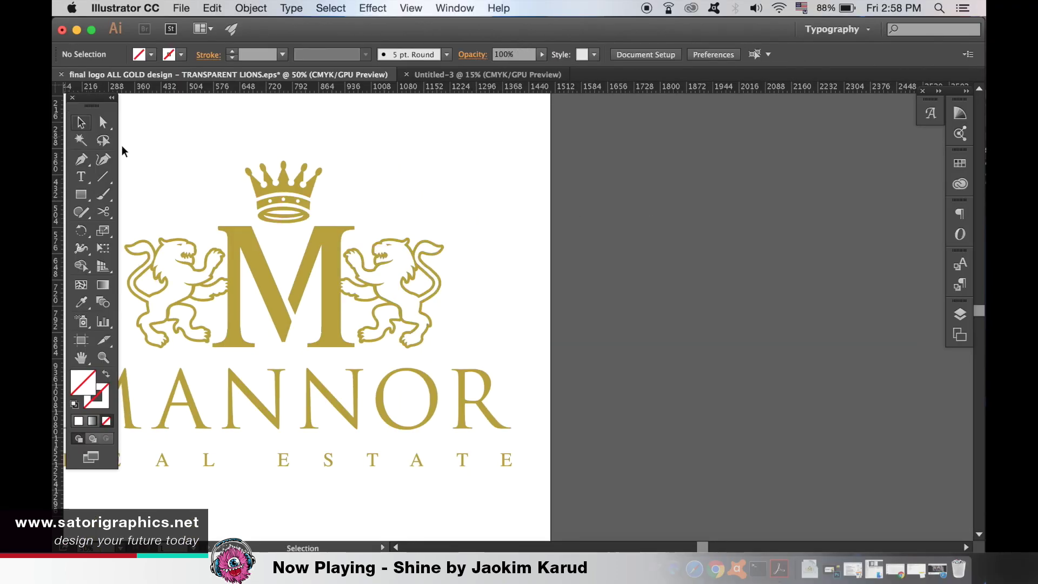
click(718, 60)
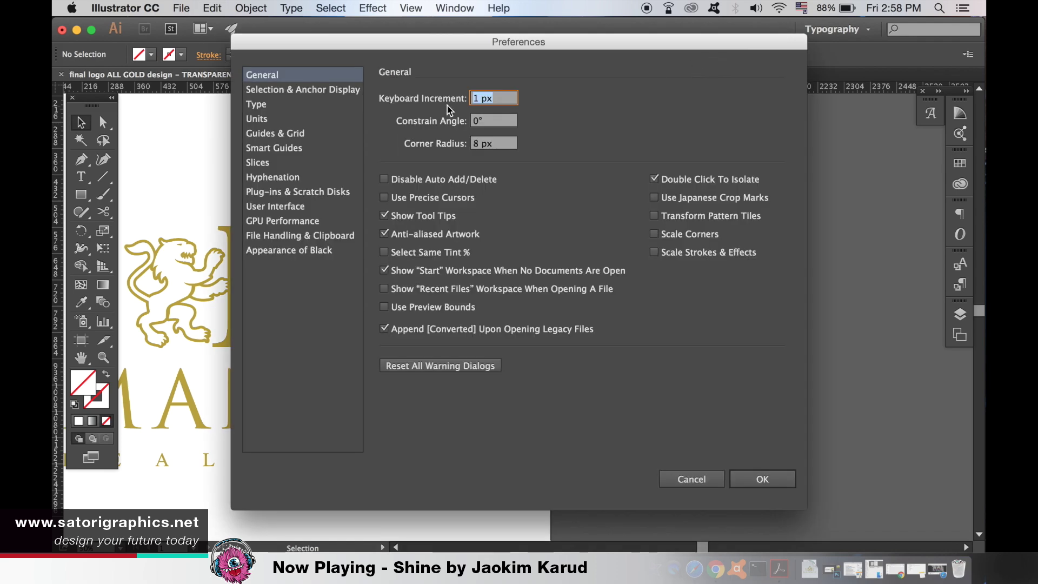
click(280, 150)
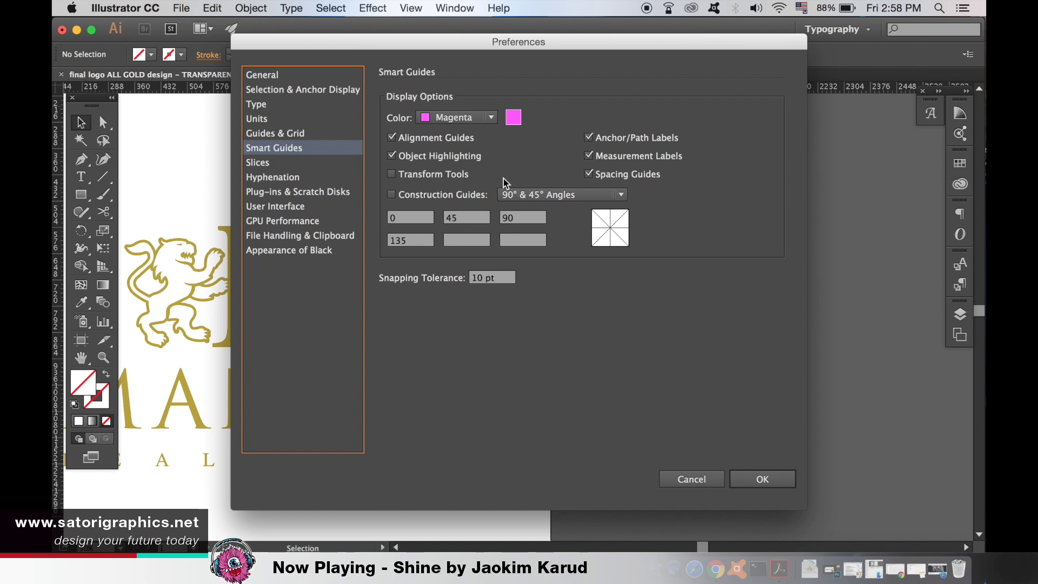
click(498, 277)
text(1)
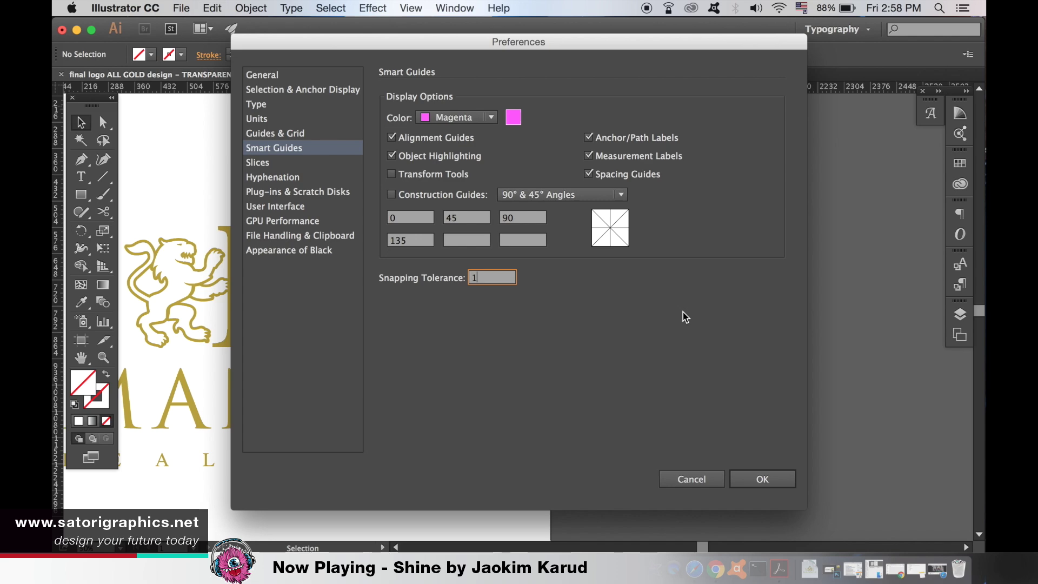
click(752, 480)
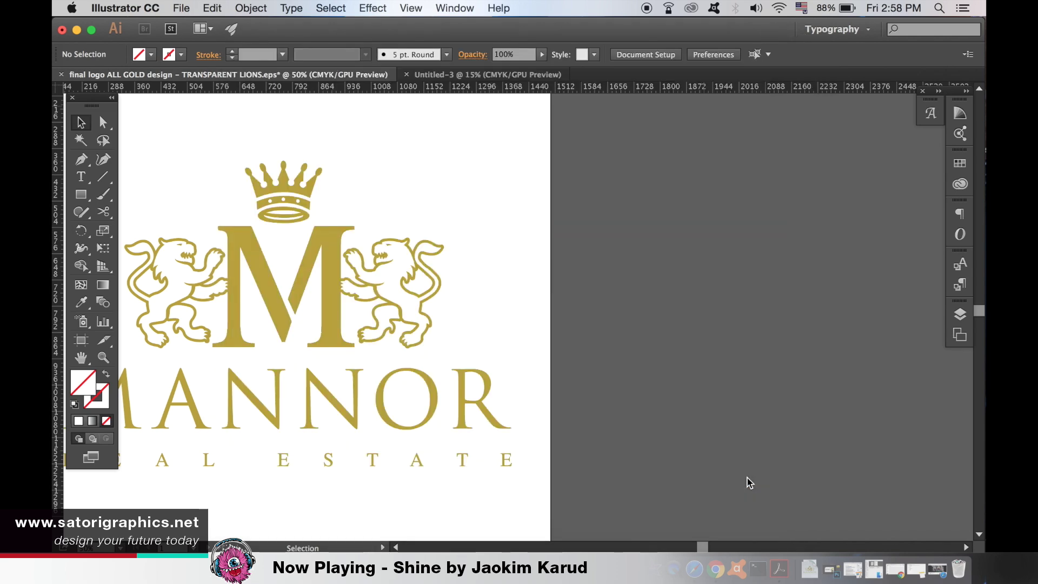
- Draw a three-anchor test path beside the crown with the Pen, then remove and deselect it
click(81, 159)
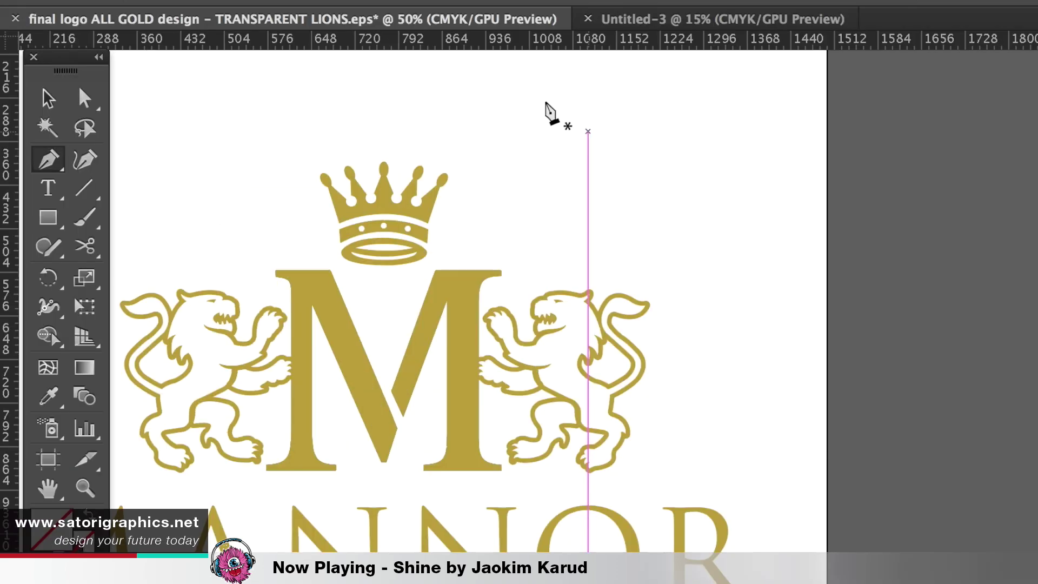
click(543, 98)
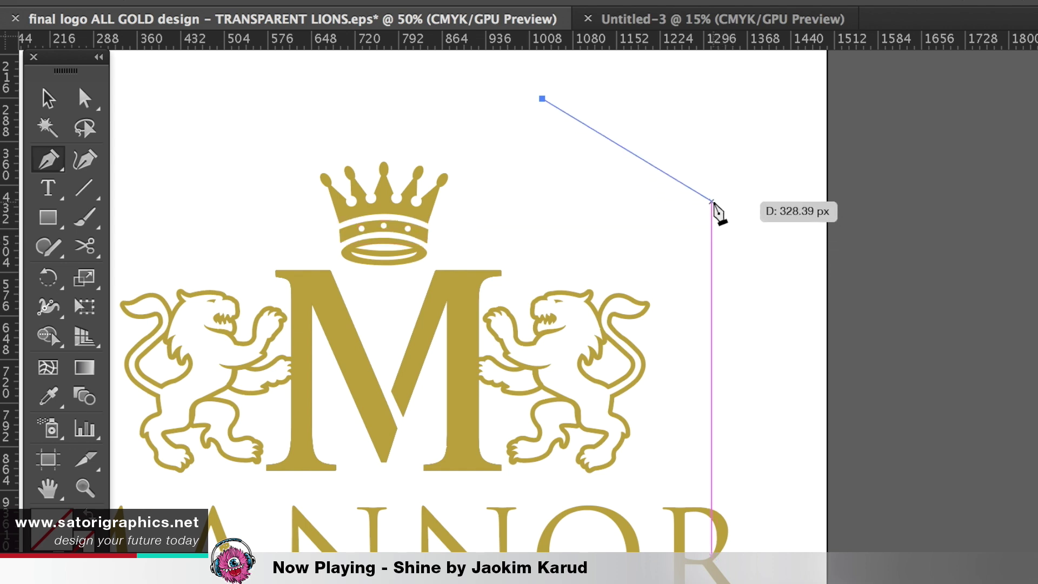
click(709, 200)
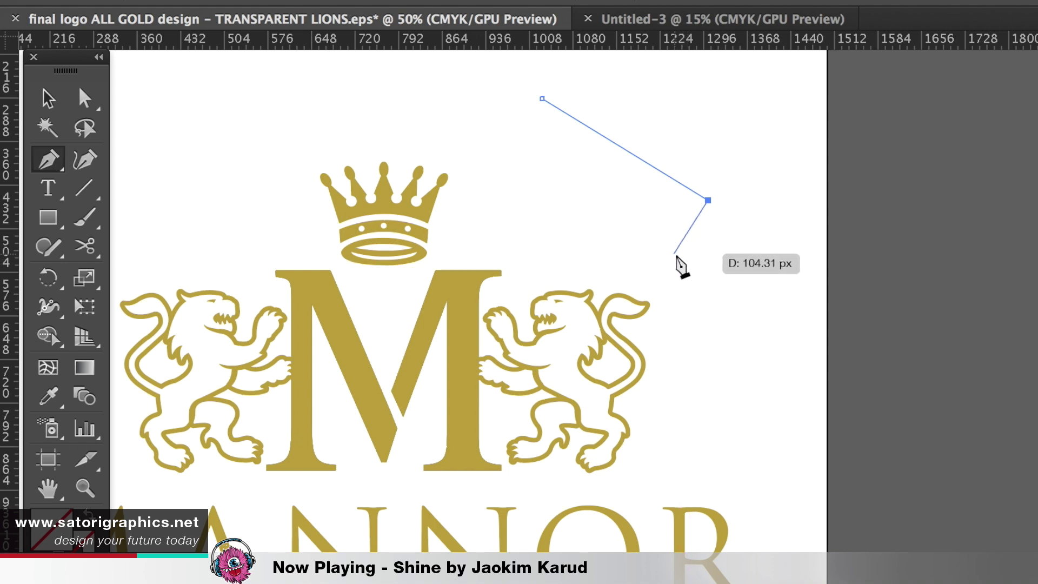
click(687, 263)
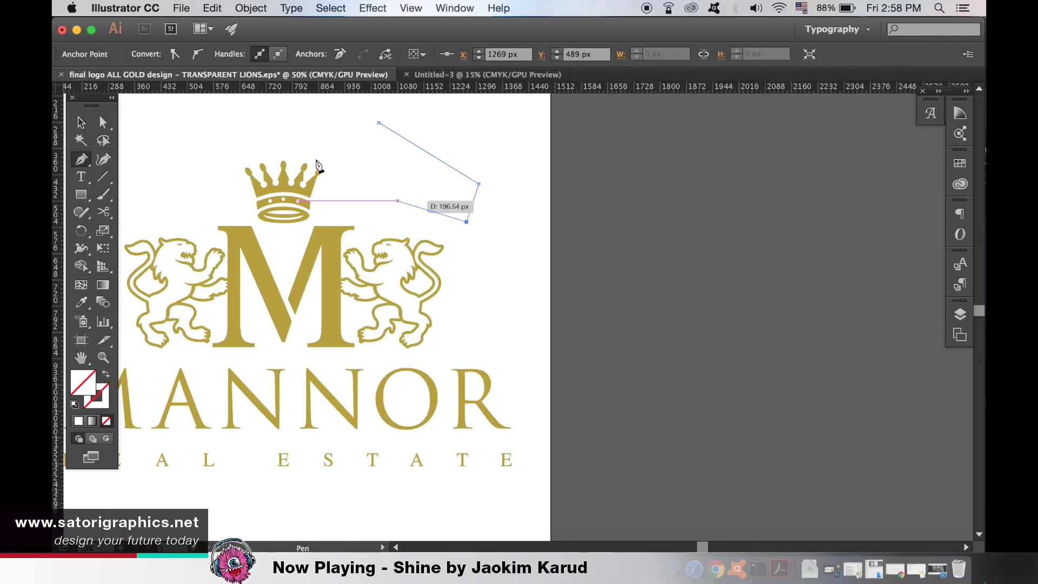
key(v)
key(super+z)
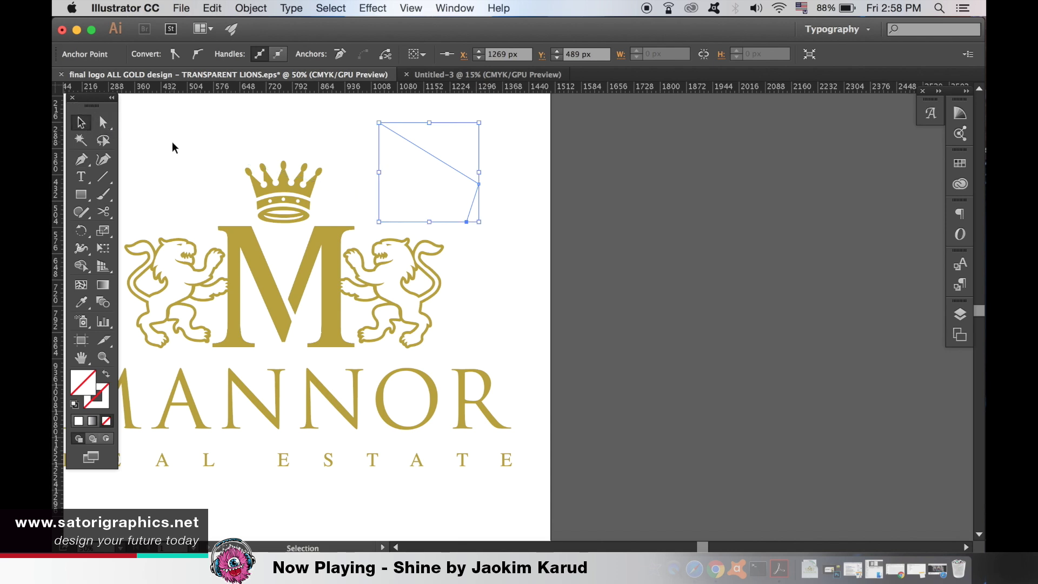
click(180, 134)
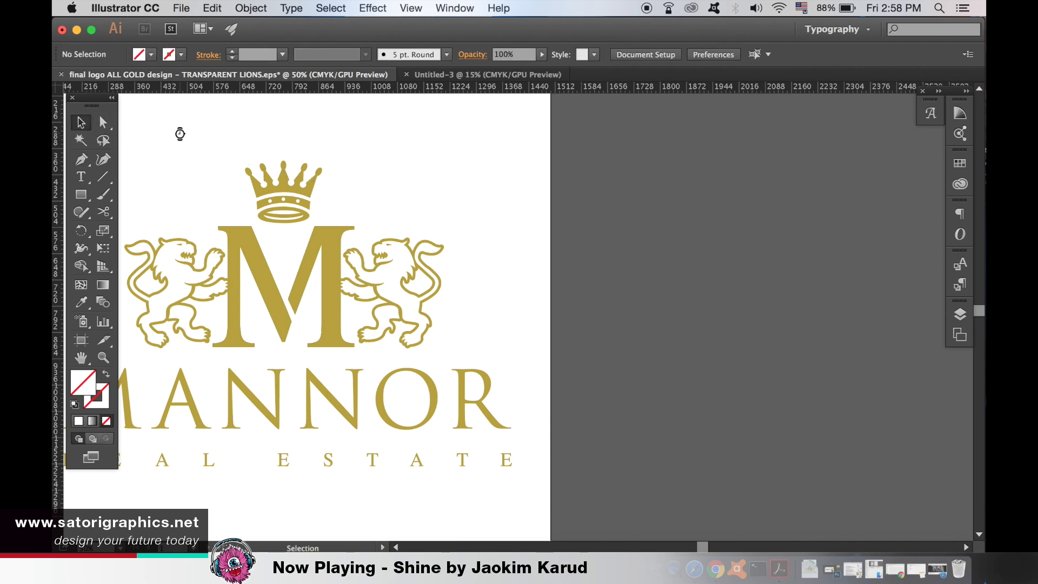
- Change the Smart Guides snapping tolerance from 1 pt back to 0 pt
click(702, 55)
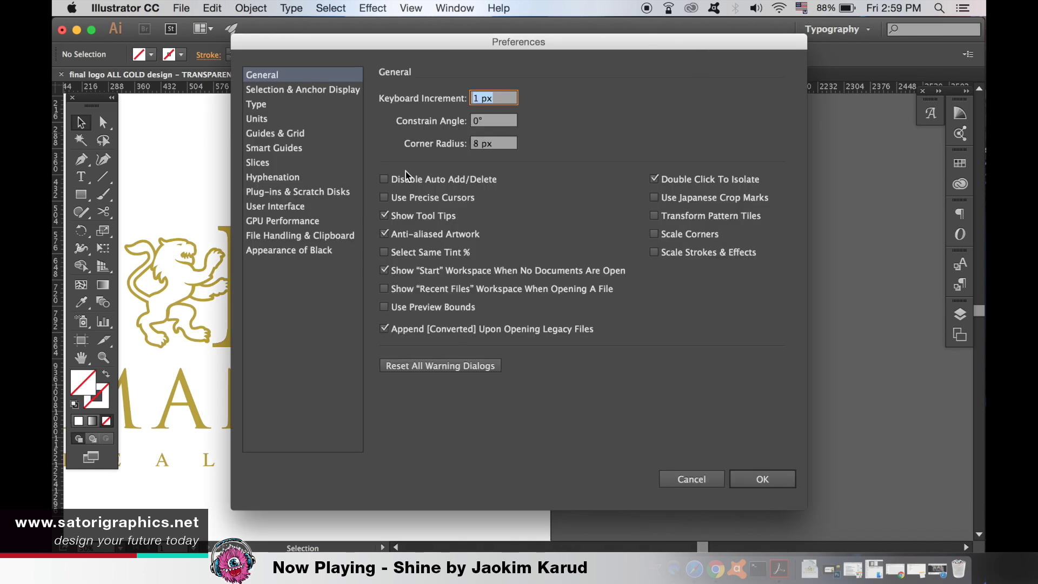
click(323, 150)
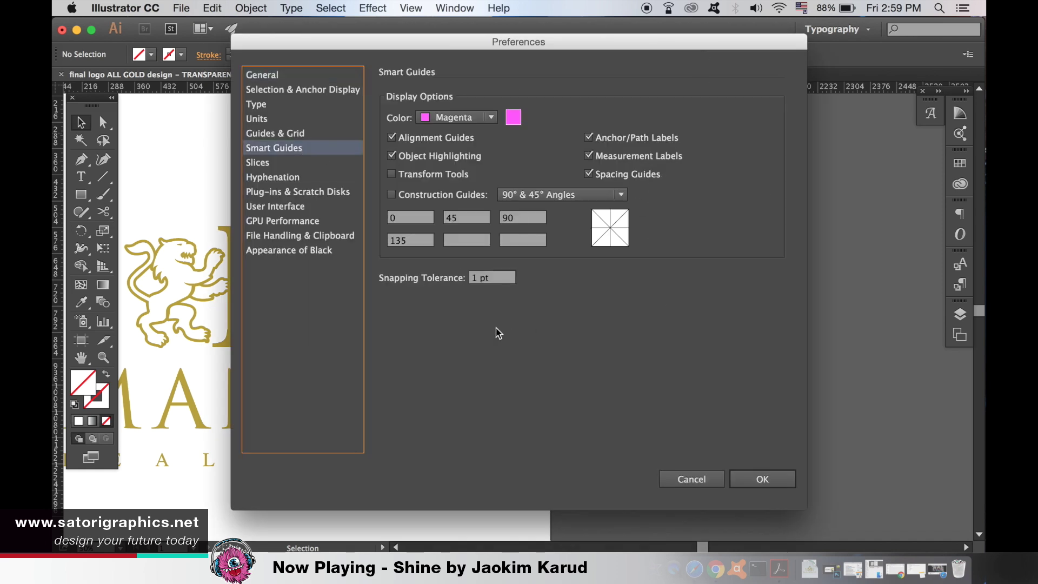
triple_click(493, 278)
text(0)
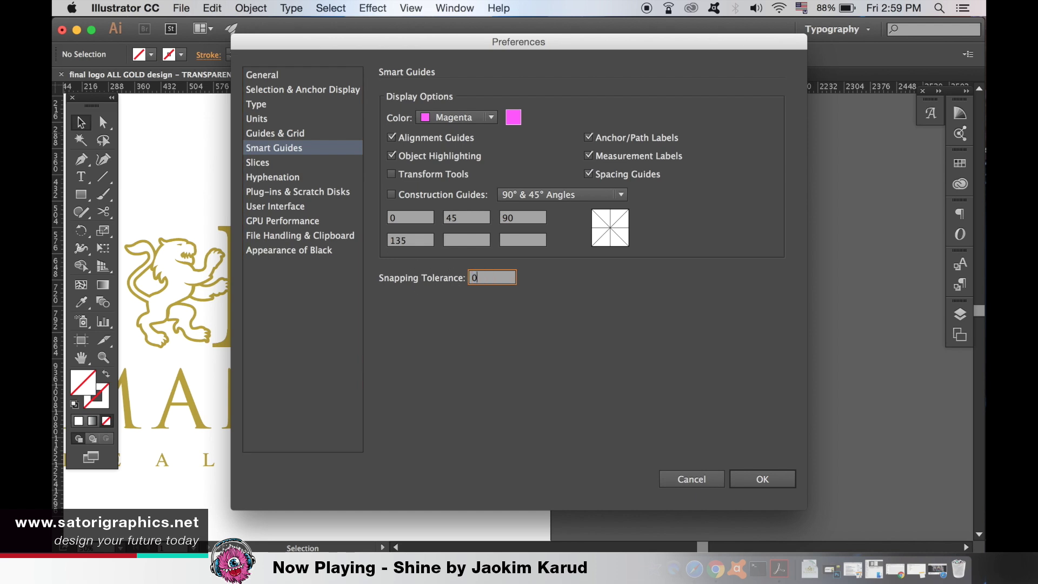
click(768, 482)
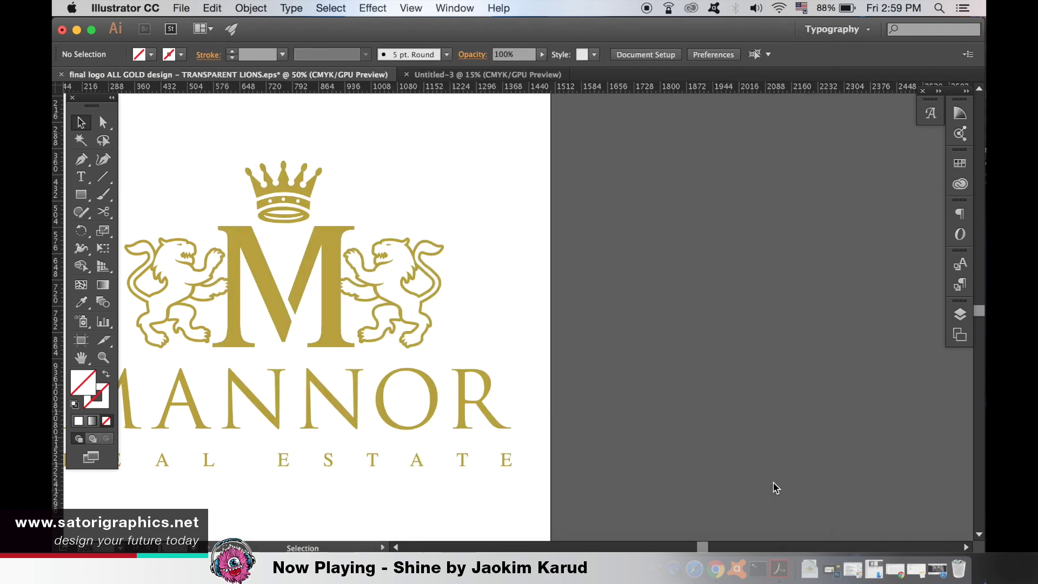
click(81, 159)
click(415, 126)
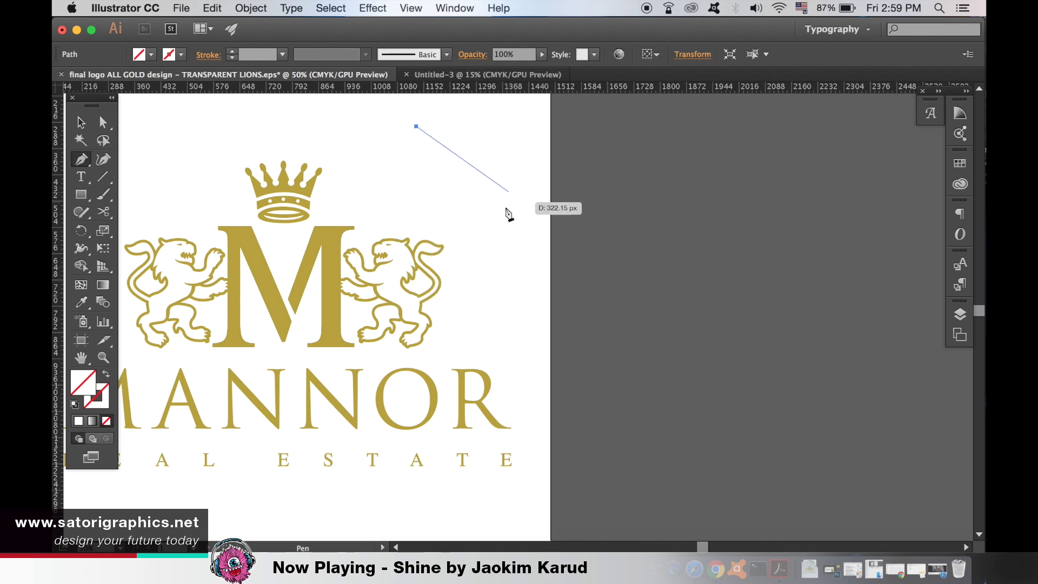
click(455, 181)
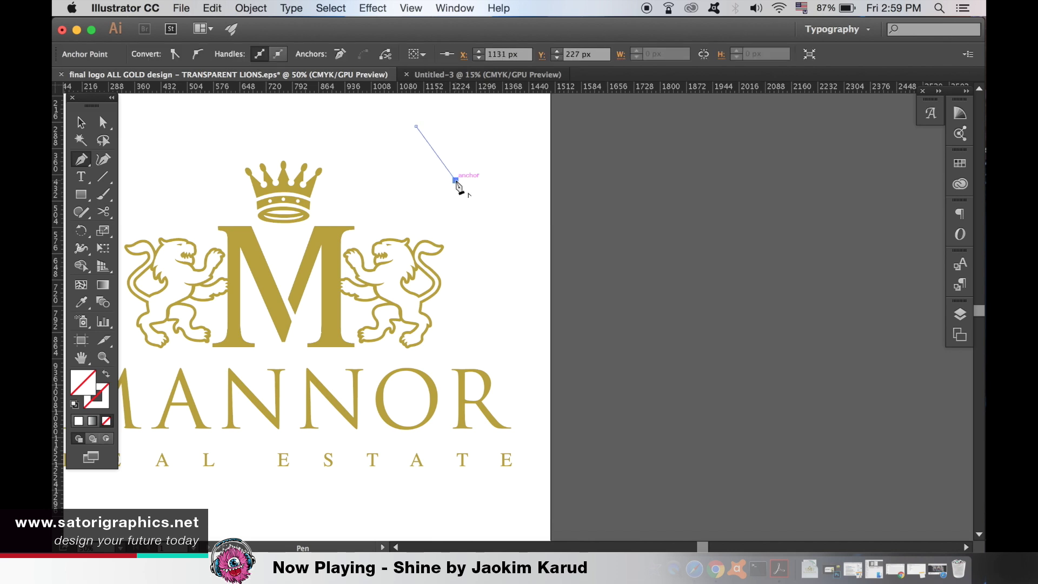
key(super+z)
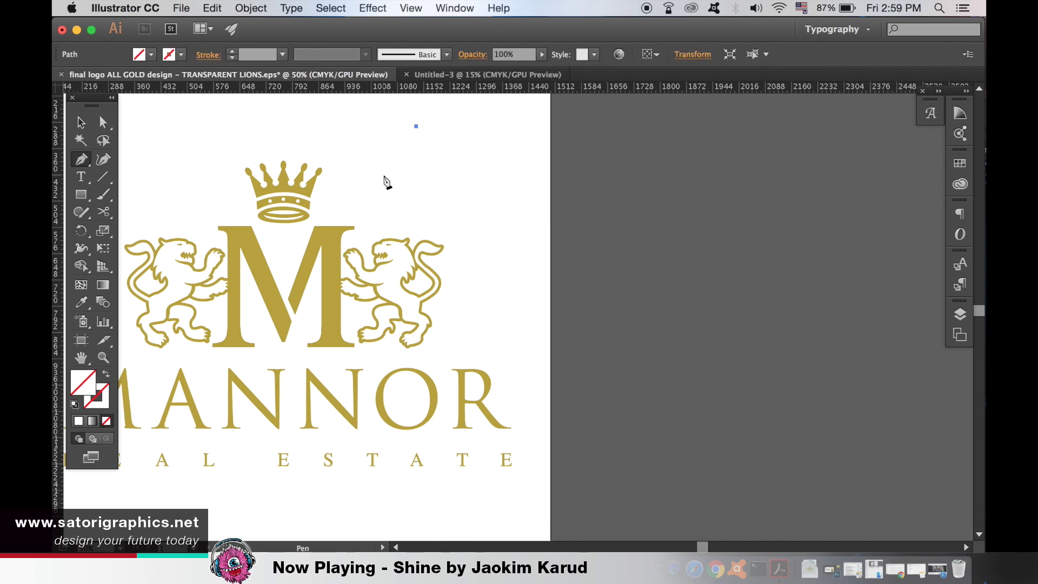
key(super+z)
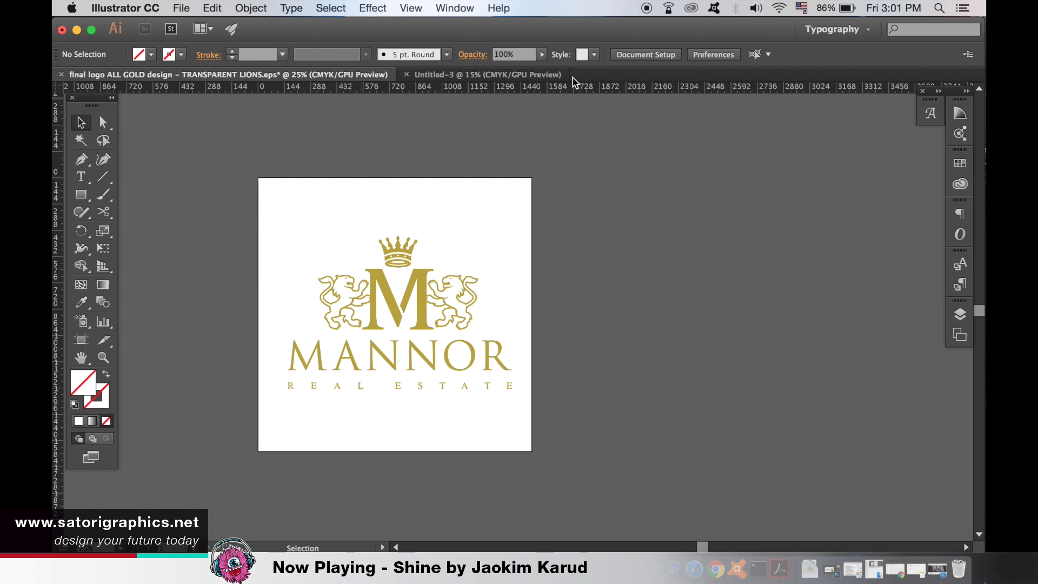
- In Preferences > Units, change General from Pixels to Millimeters and confirm with OK
click(729, 54)
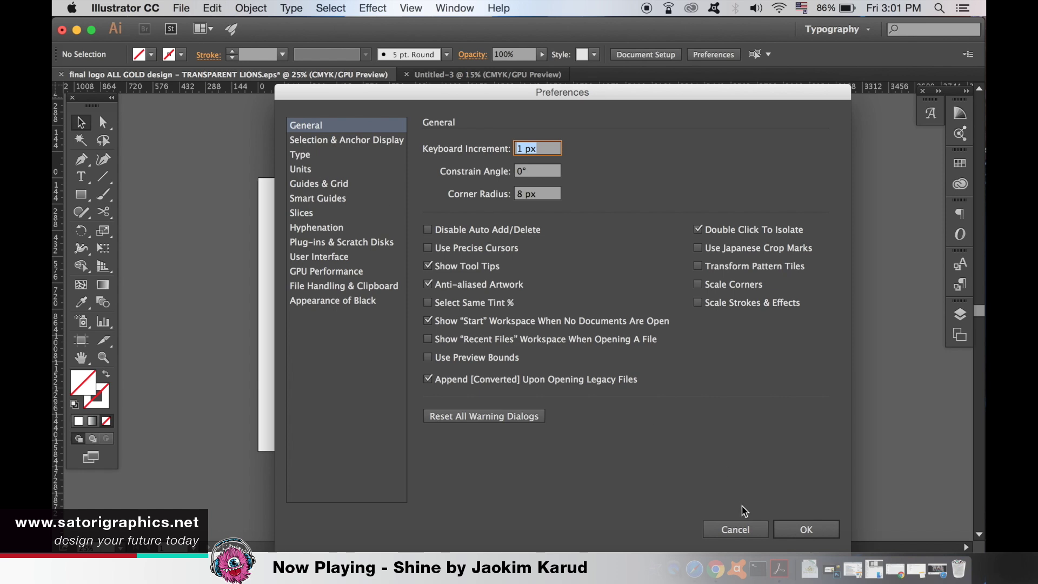
click(741, 520)
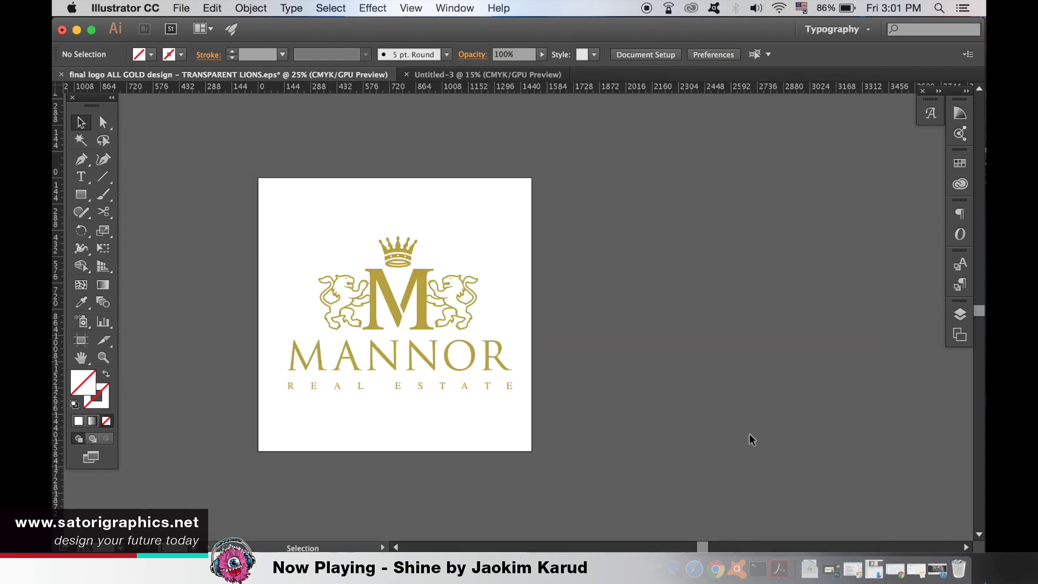
click(102, 7)
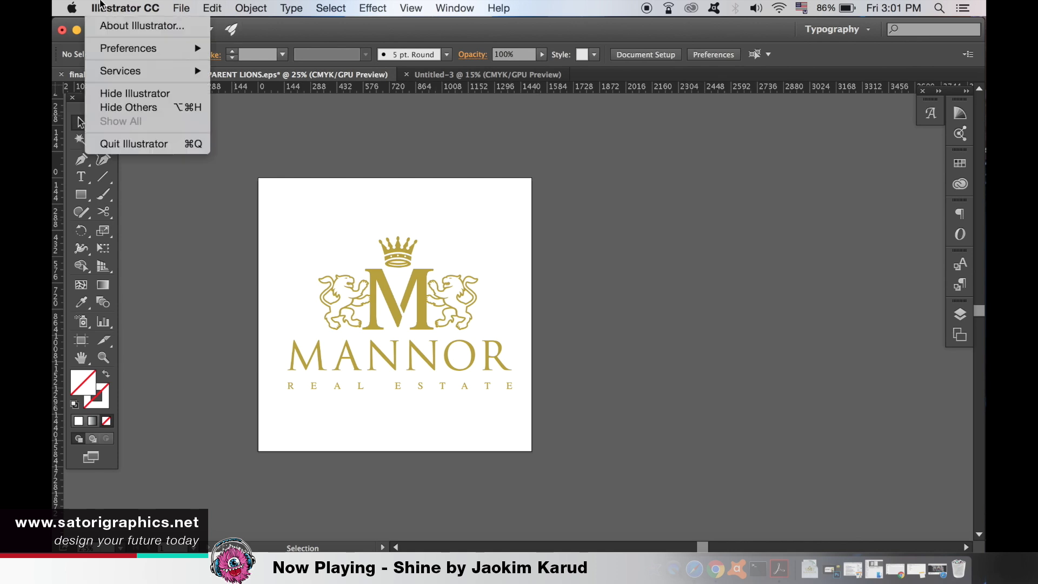
mouse_move(126, 56)
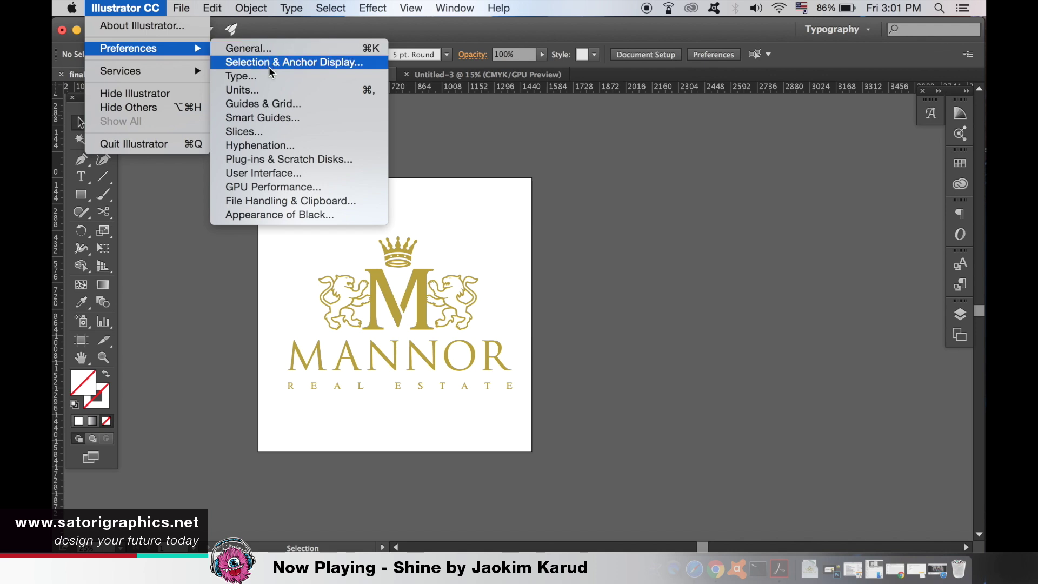
click(270, 89)
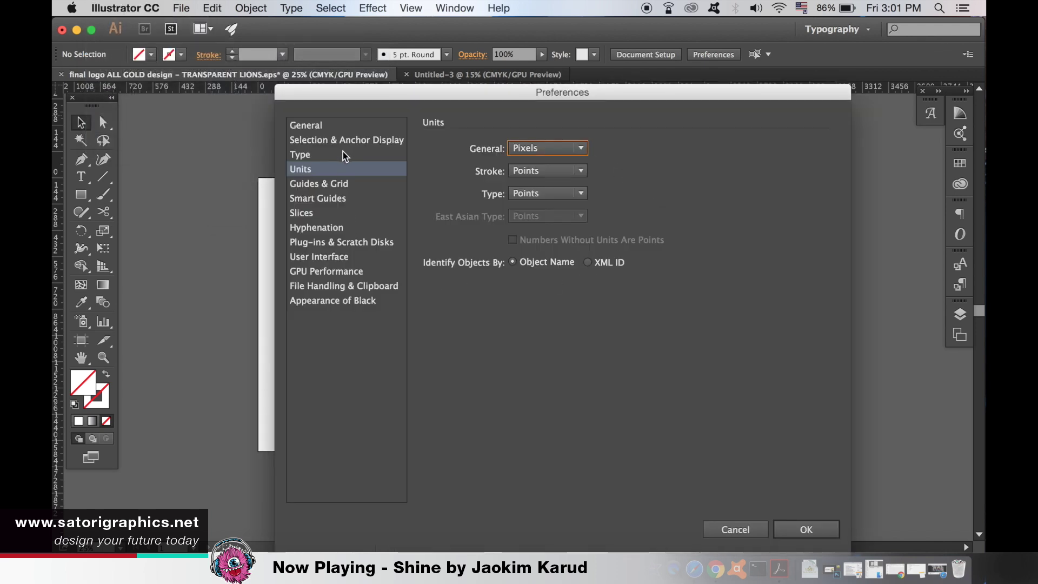
click(553, 156)
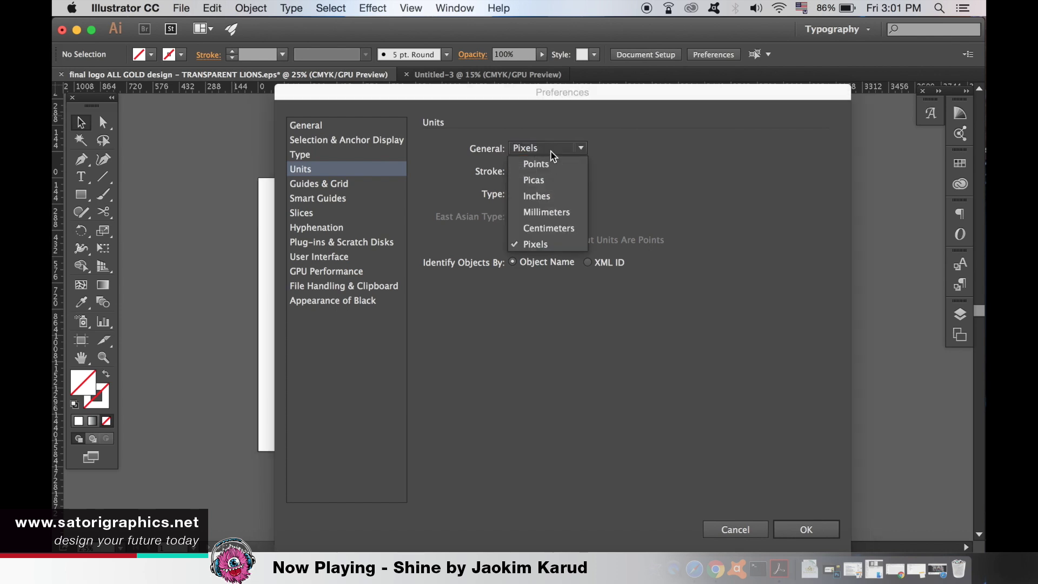
click(569, 212)
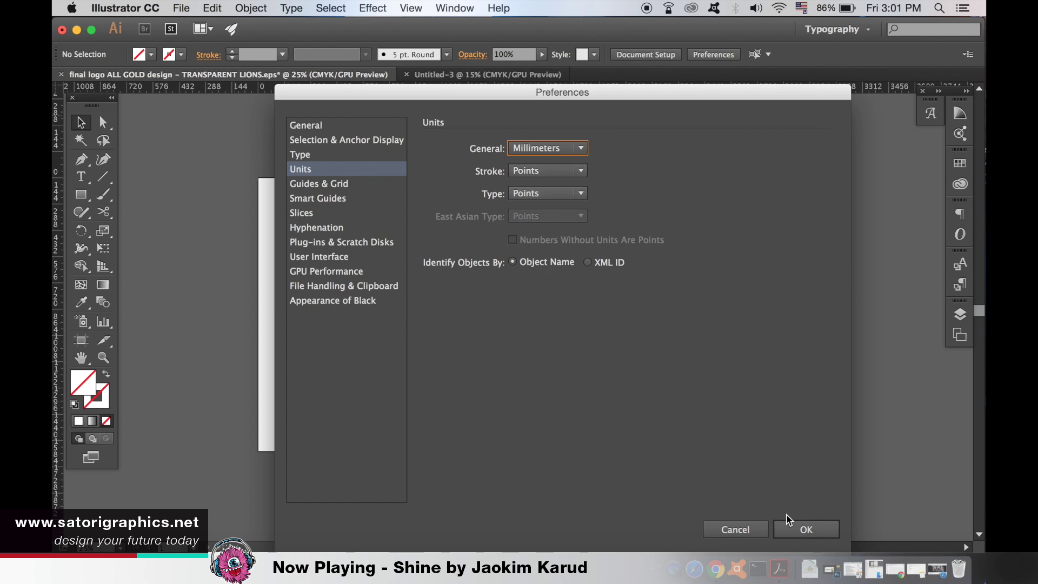
click(790, 530)
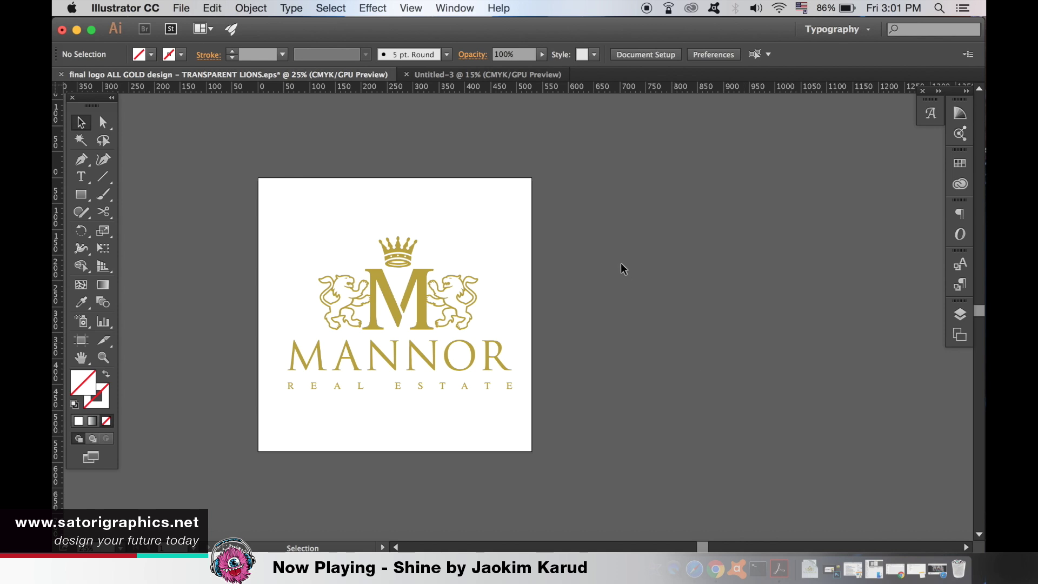